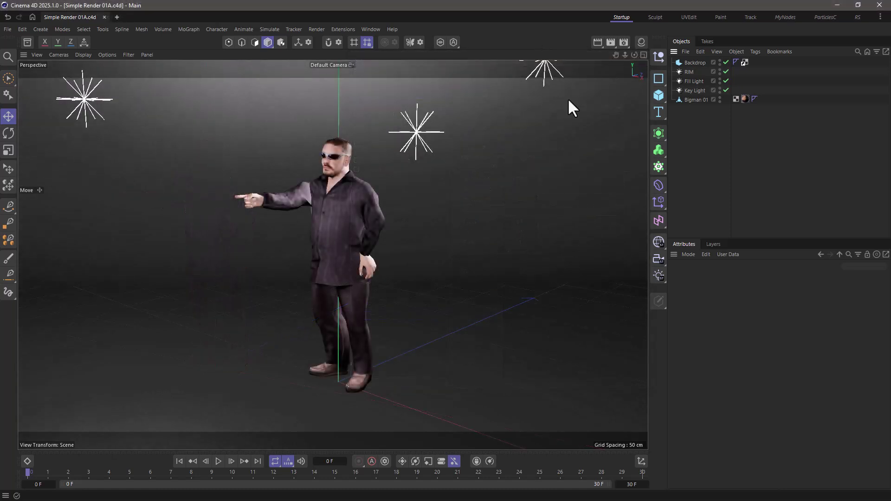
# - Play the character animation once, then bring the render settings window beside the character
pyautogui.click(218, 460)
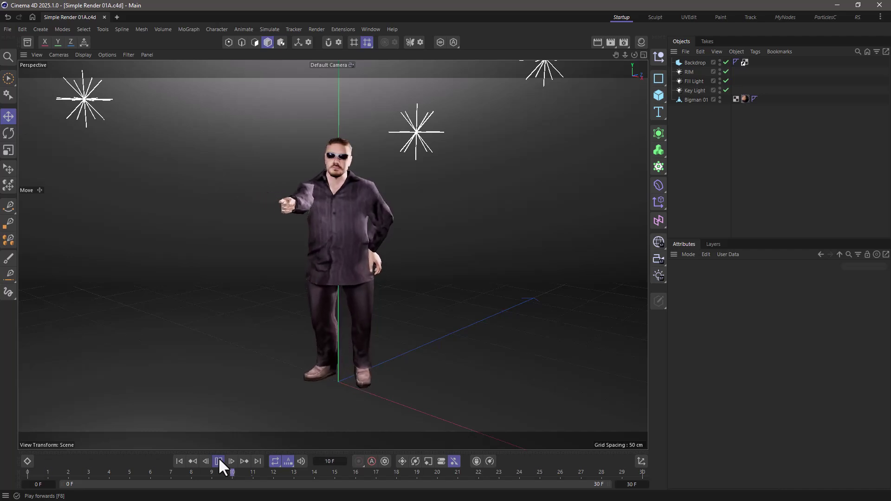
pyautogui.click(218, 460)
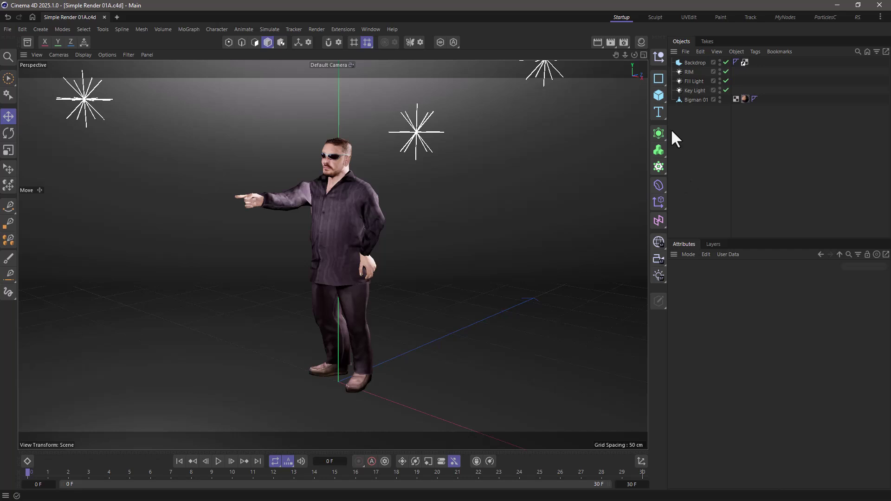
pyautogui.click(623, 43)
pyautogui.moveTo(647, 38); pyautogui.dragTo(469, 87)
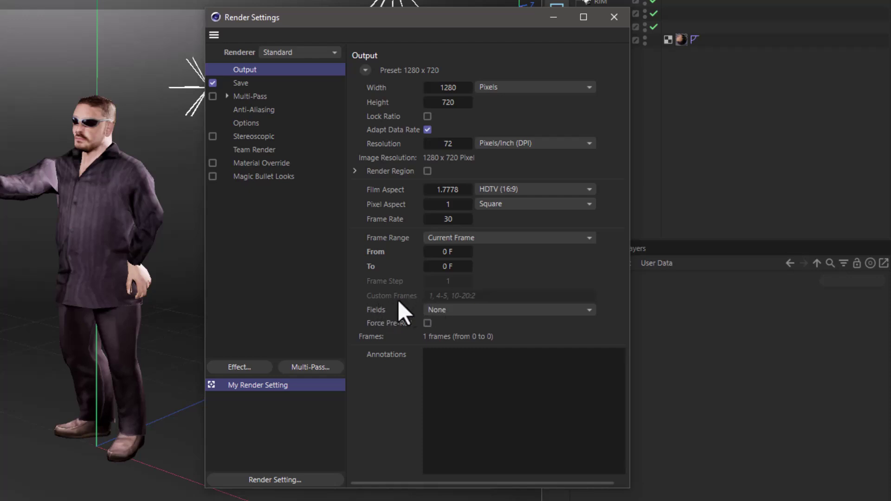
# - Set the Frame Range to All Frames (0–30 F) and check that images save as JPG
pyautogui.click(445, 238)
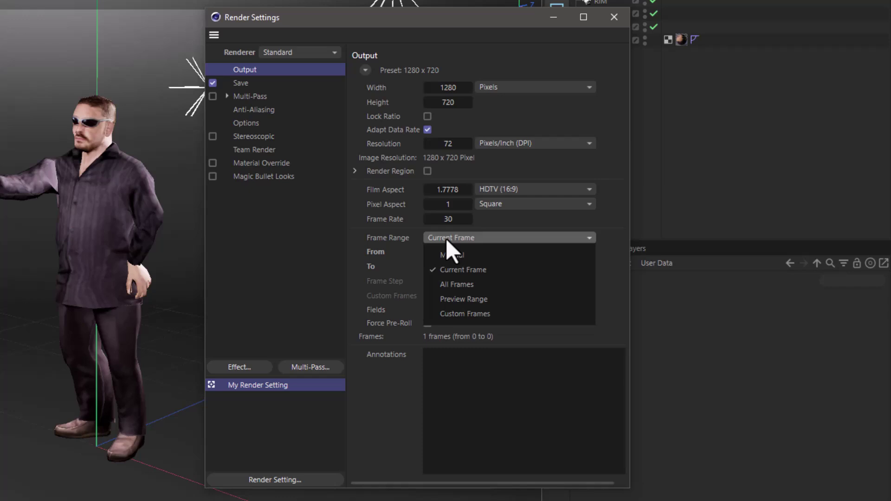
pyautogui.click(447, 283)
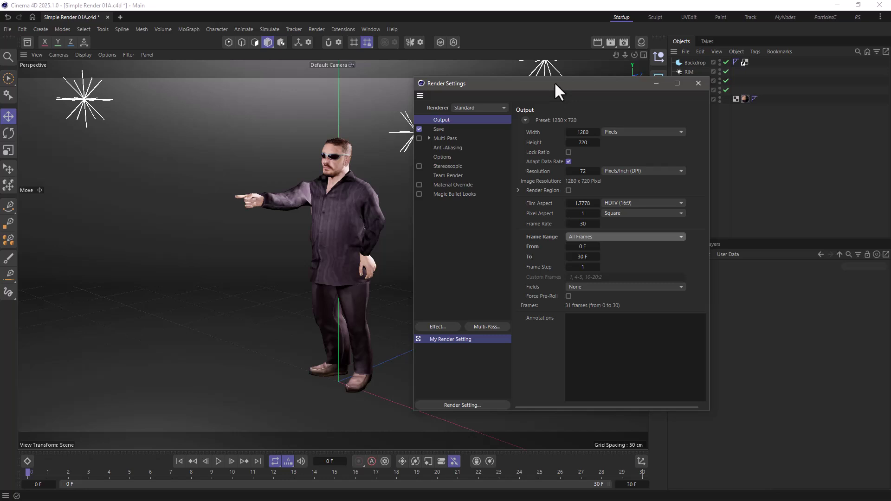
pyautogui.click(441, 129)
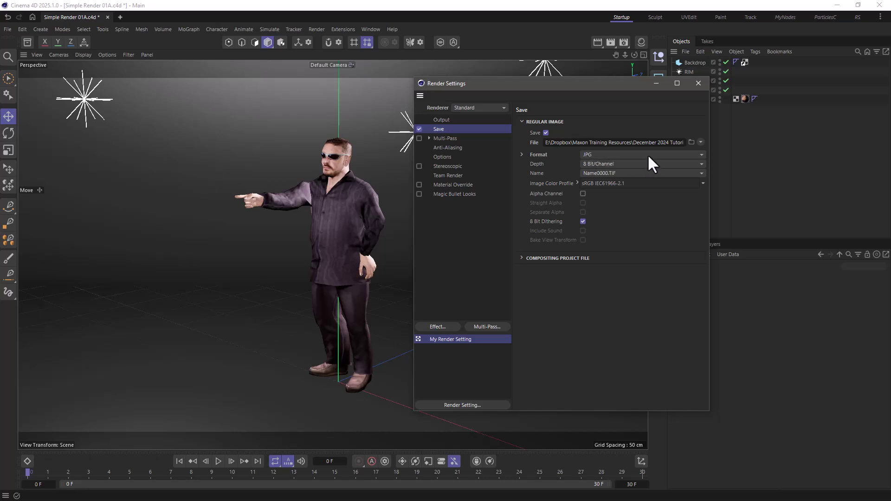
# - Render frames 0–30 to the Picture Viewer as JPEGs, then close the viewer
pyautogui.click(608, 42)
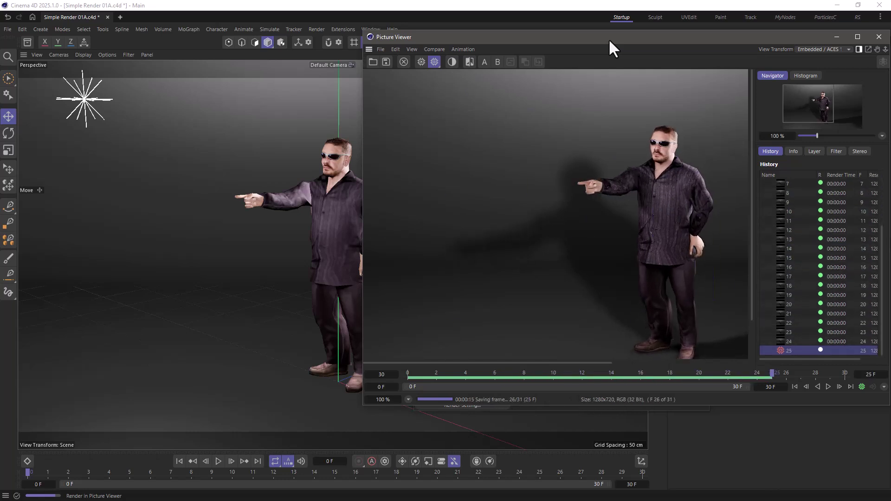
pyautogui.click(878, 37)
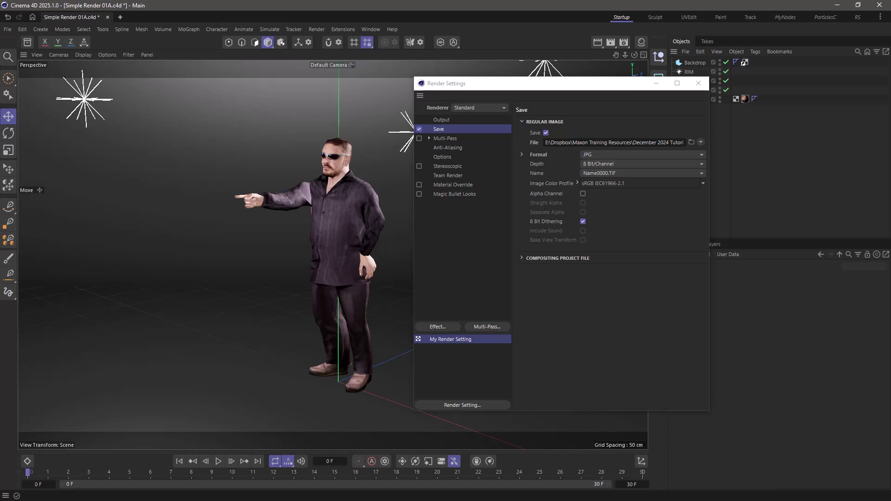
# - Select My_Animation0003, 0013–0015 and 0027 in Renders and send them to the Recycle Bin
pyautogui.hotkey('alt', 'Tab')
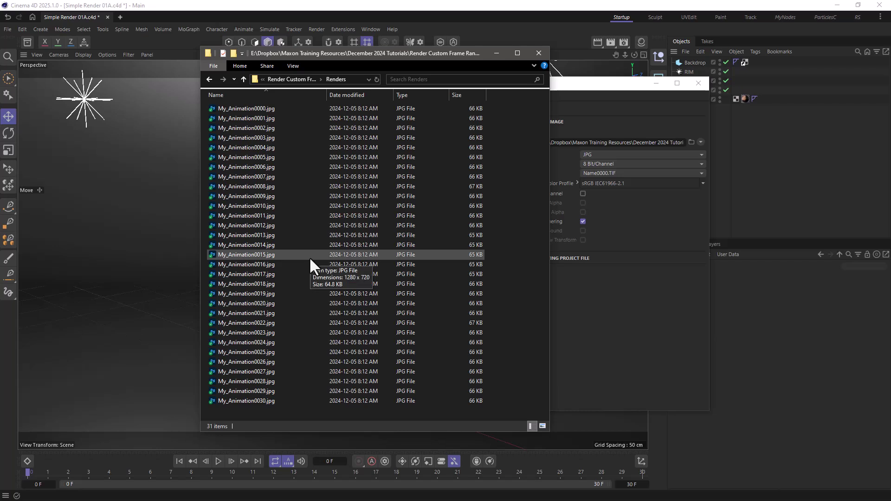
pyautogui.click(273, 137)
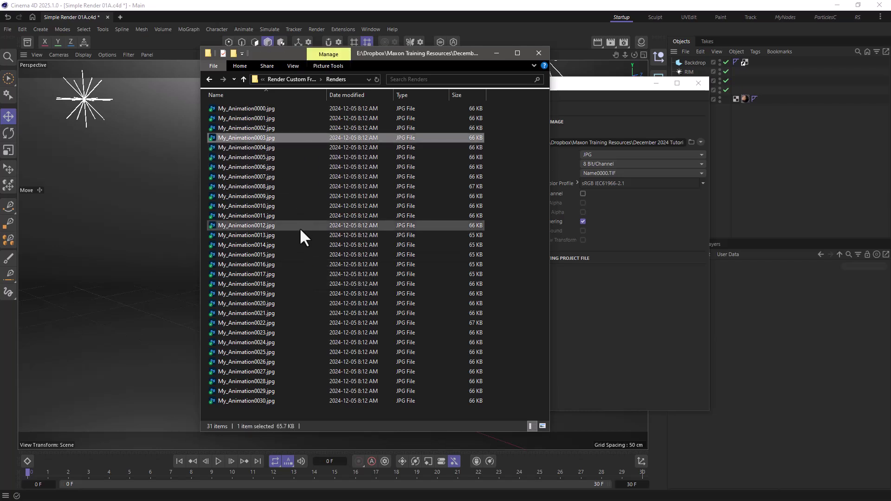
pyautogui.keyDown('ctrl'); pyautogui.click(268, 235); pyautogui.keyUp('ctrl')
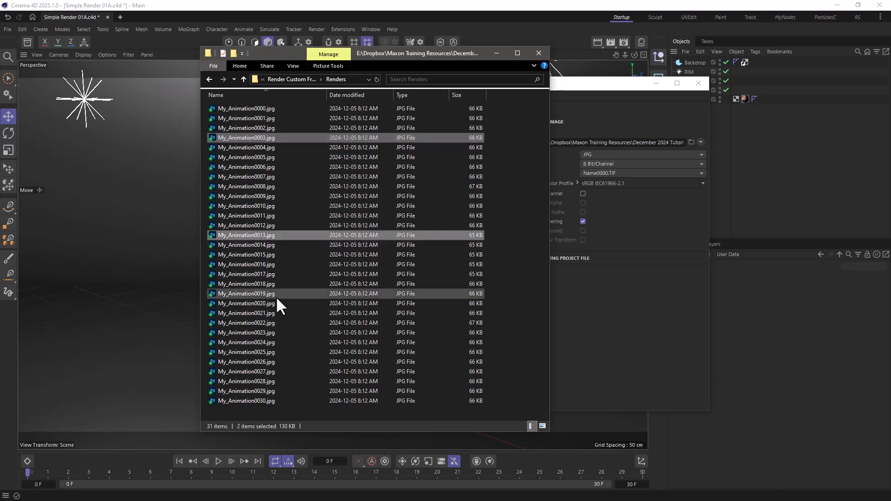
pyautogui.keyDown('ctrl'); pyautogui.click(270, 245); pyautogui.keyUp('ctrl')
pyautogui.keyDown('ctrl'); pyautogui.click(268, 256); pyautogui.keyUp('ctrl')
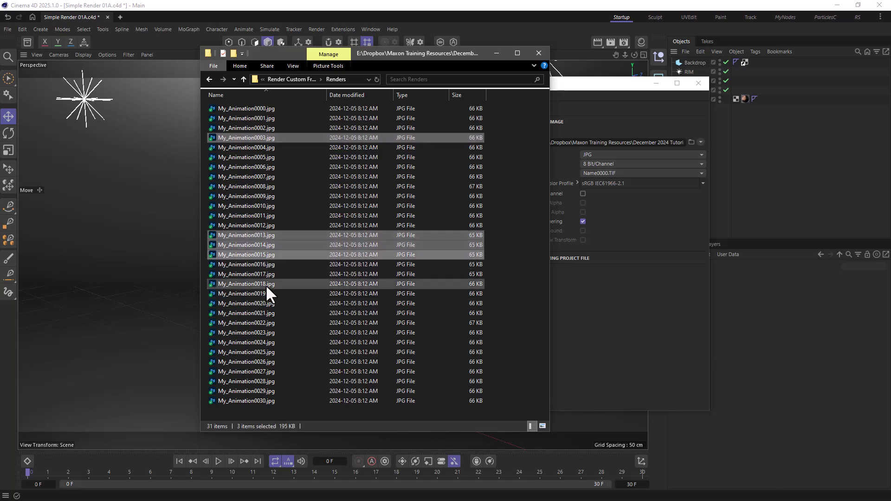
pyautogui.keyDown('ctrl'); pyautogui.click(270, 371); pyautogui.keyUp('ctrl')
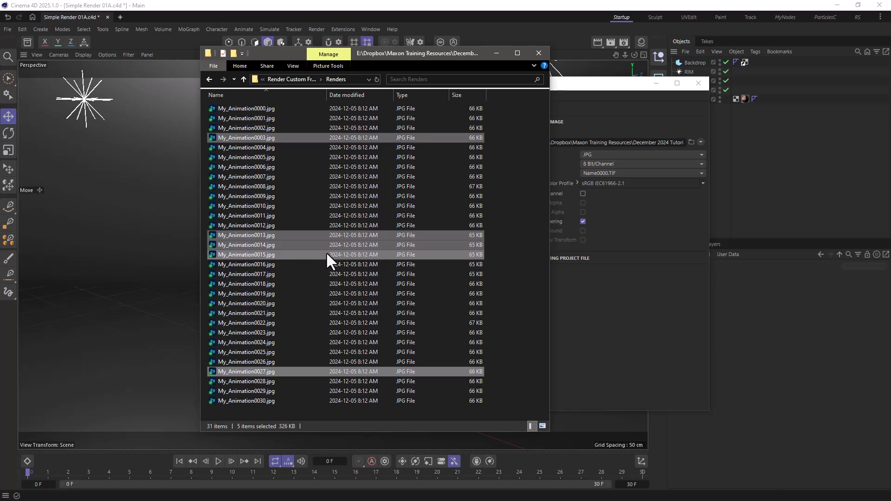
pyautogui.press('Delete')
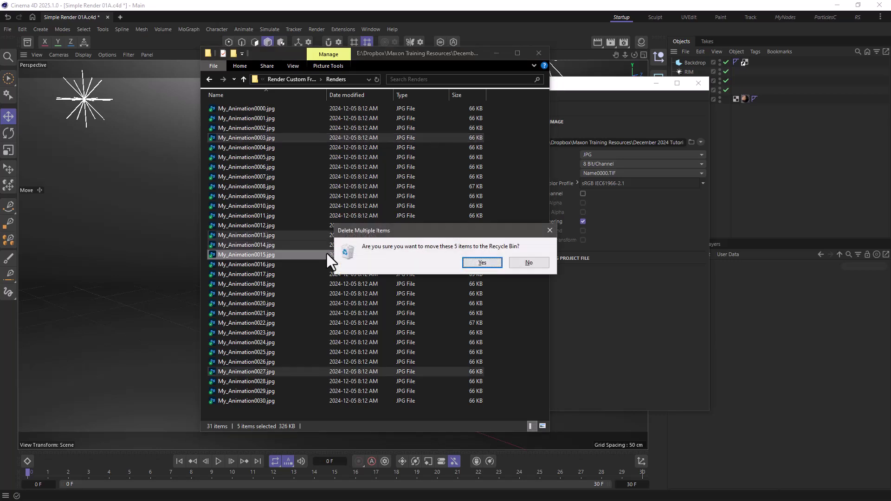
pyautogui.click(469, 262)
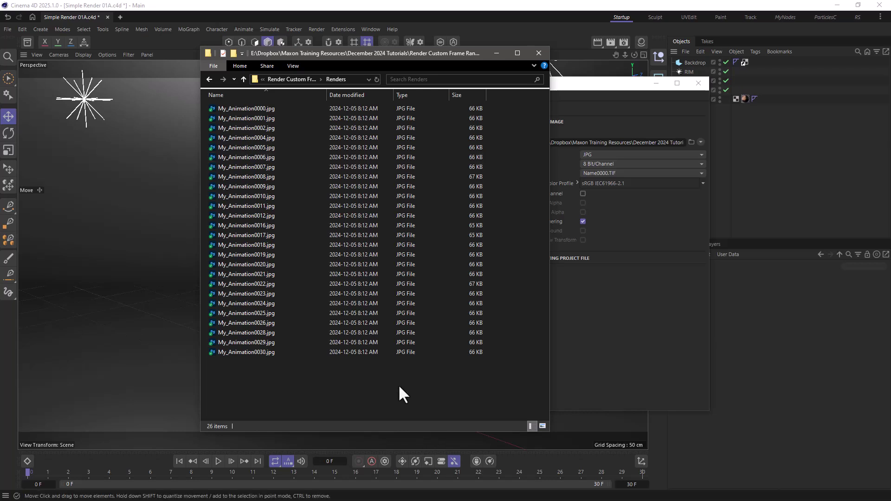
# - Re-render the animation, choosing 'Render only 5 missing frames' in the overwrite dialog
pyautogui.click(563, 84)
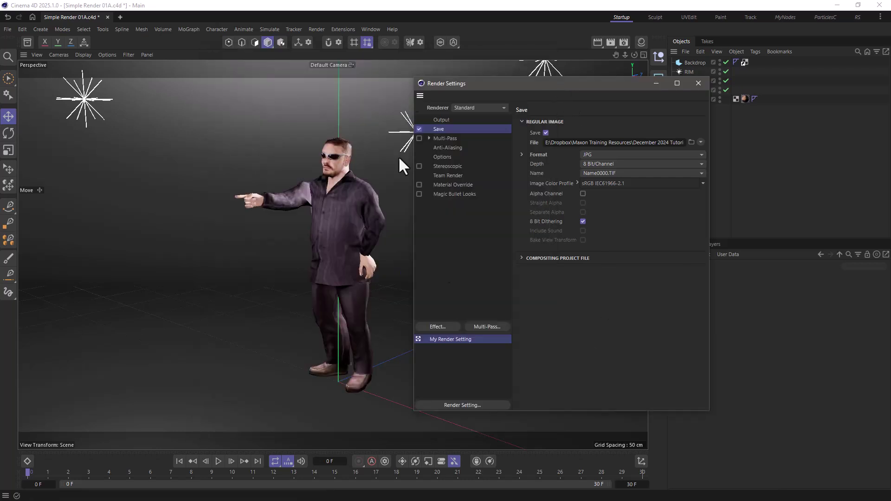
pyautogui.click(445, 118)
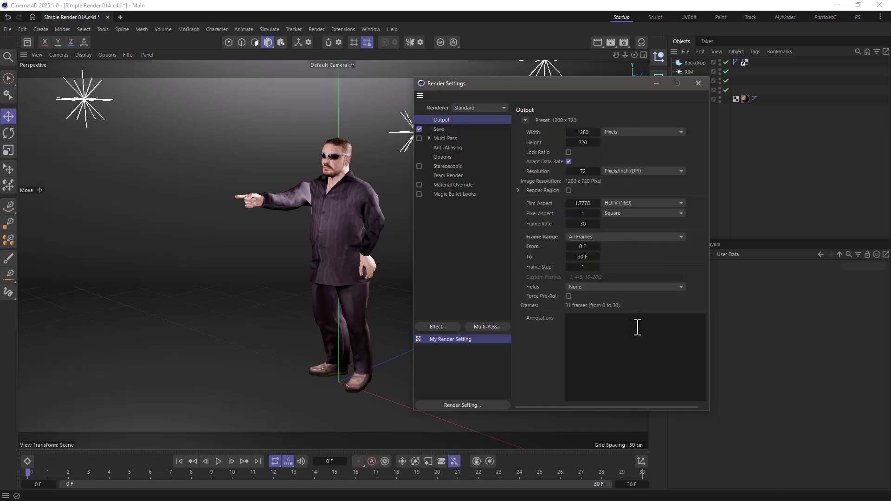
pyautogui.click(610, 42)
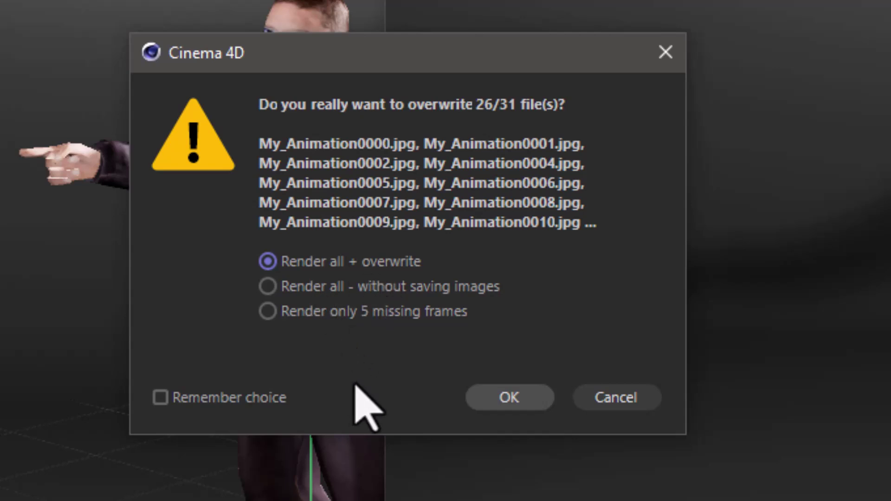
pyautogui.click(304, 289)
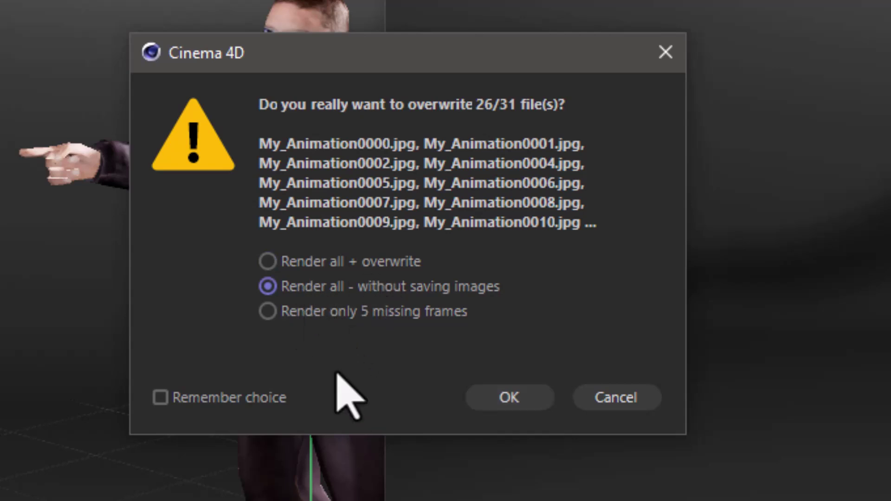
pyautogui.click(316, 319)
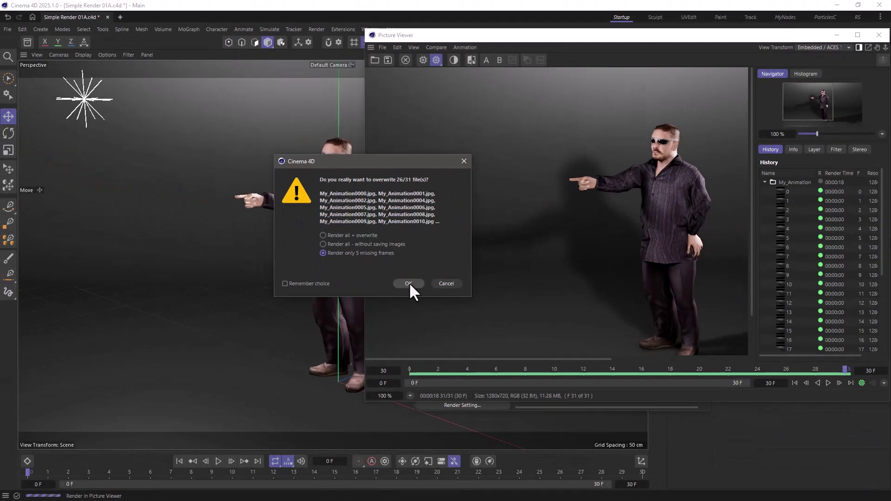
pyautogui.click(410, 281)
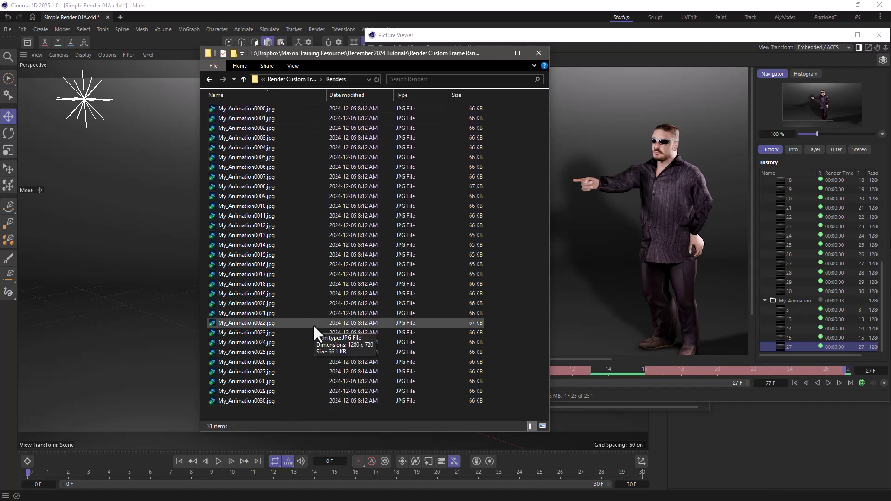
# - Select all 31 JPGs in the Renders folder and move them to the Recycle Bin
pyautogui.click(268, 349)
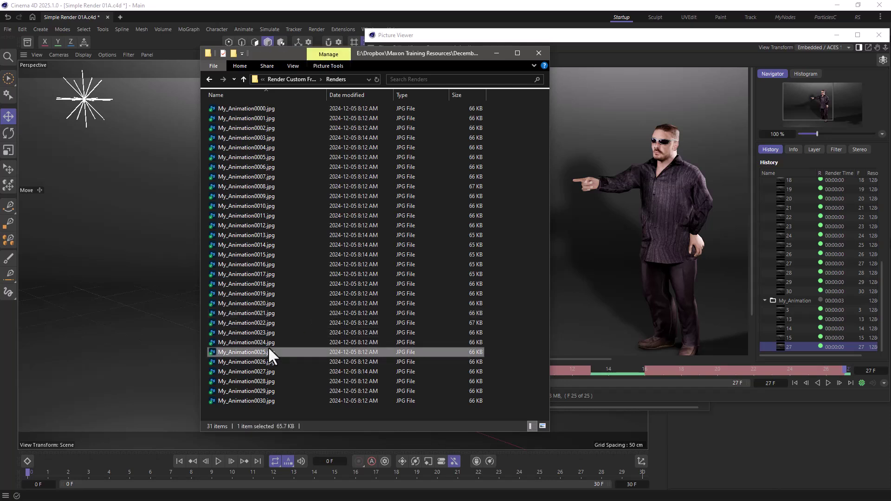
pyautogui.hotkey('ctrl', 'a')
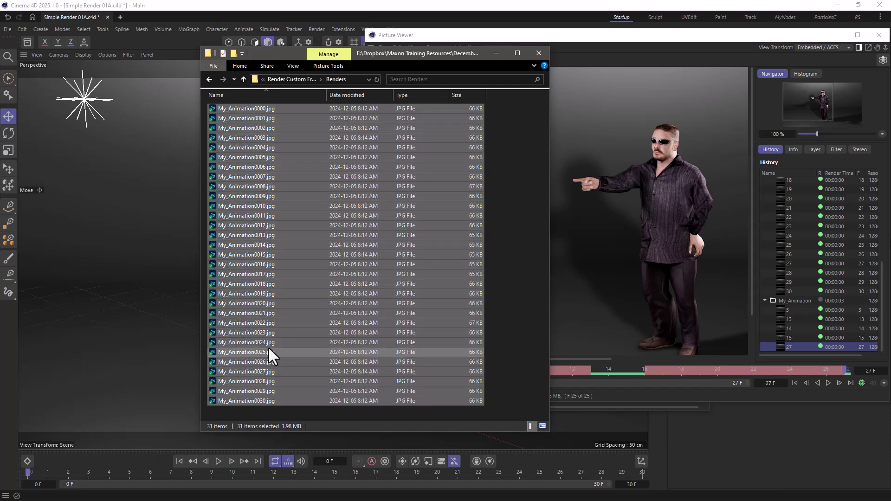
pyautogui.press('Delete')
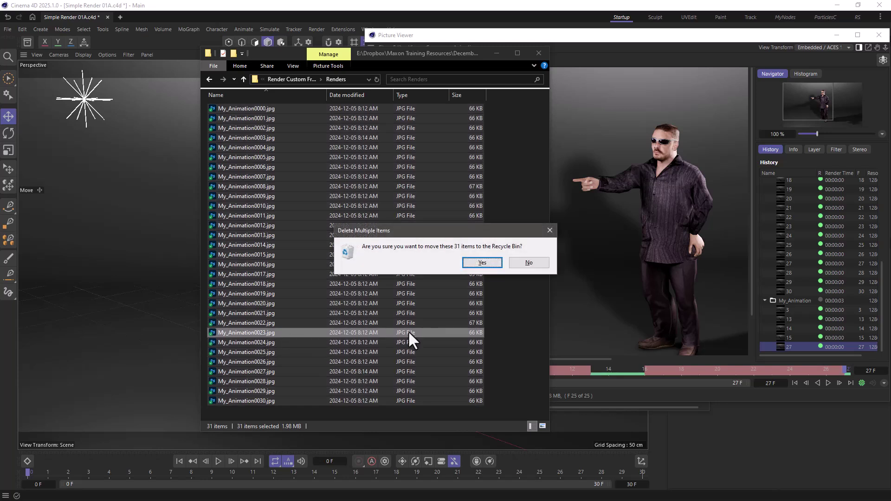
pyautogui.click(488, 266)
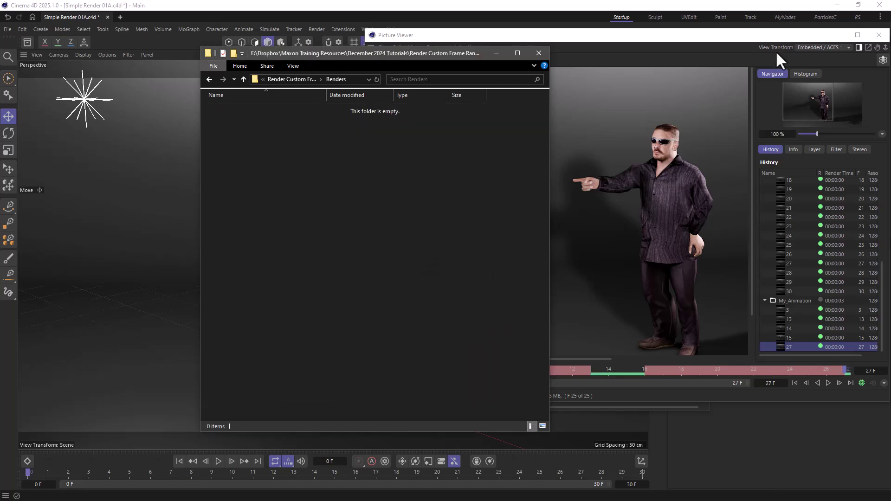
pyautogui.click(680, 46)
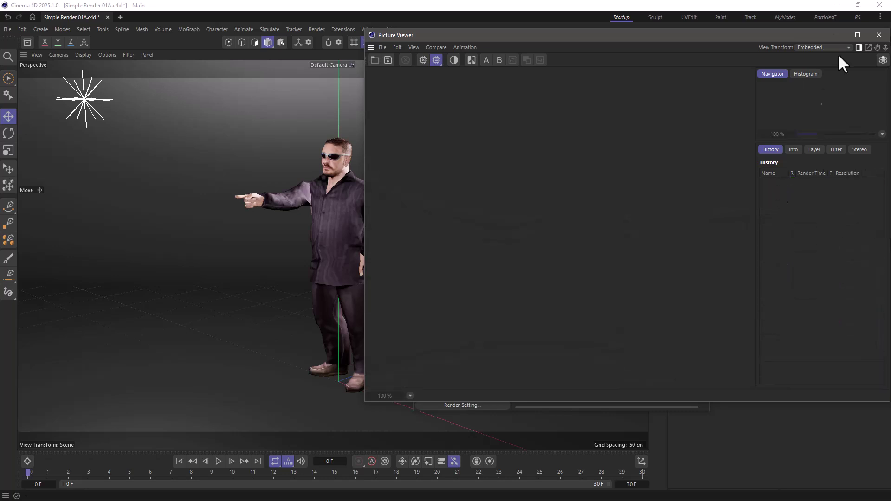
# - Clear and close the Picture Viewer, then move the Render Settings window up and left
pyautogui.click(836, 35)
pyautogui.moveTo(608, 87); pyautogui.dragTo(590, 78)
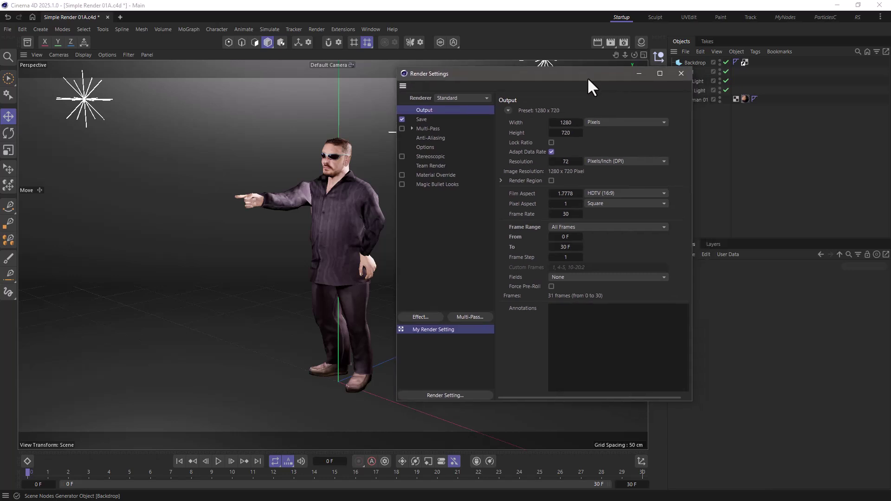
# - Set Frame Range to Custom Frames with the list 5-10,20,22-24,26-30:3
pyautogui.click(604, 227)
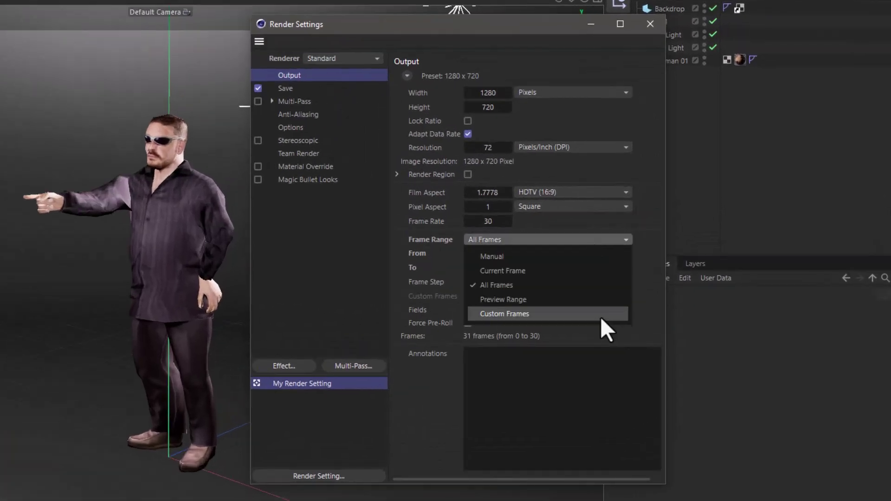
pyautogui.click(600, 317)
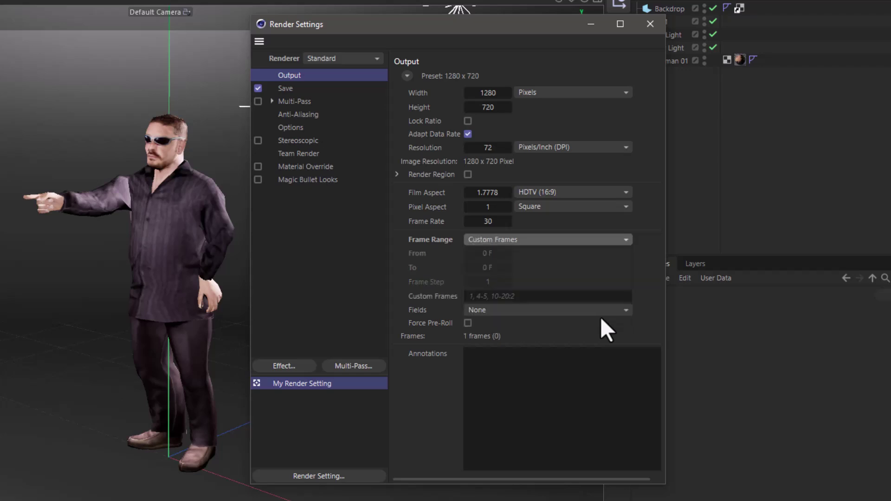
pyautogui.click(529, 298)
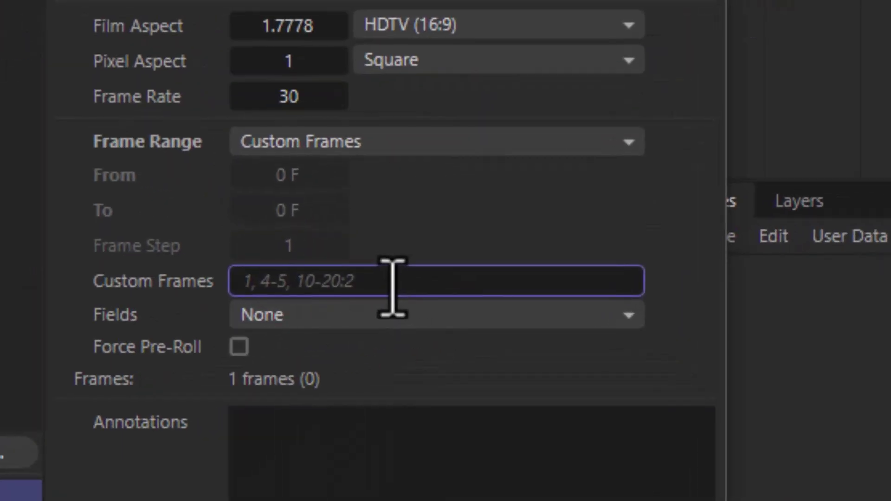
pyautogui.write('5-10')
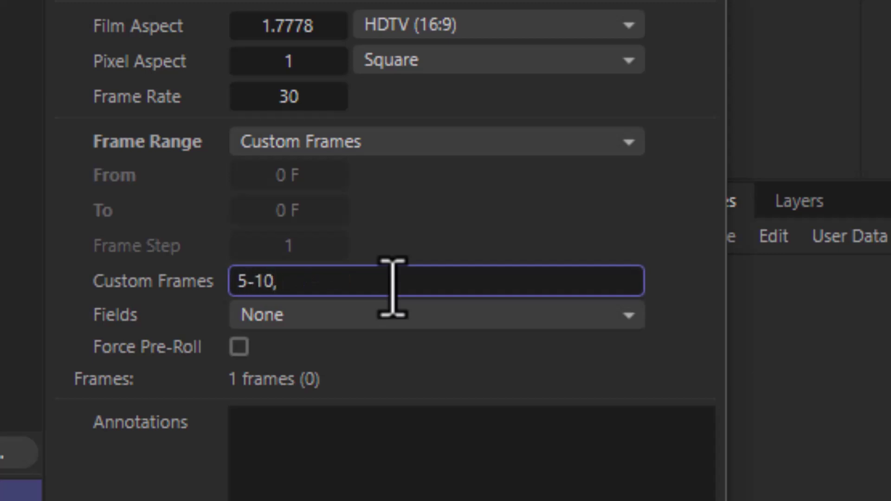
pyautogui.write(',20,22-24')
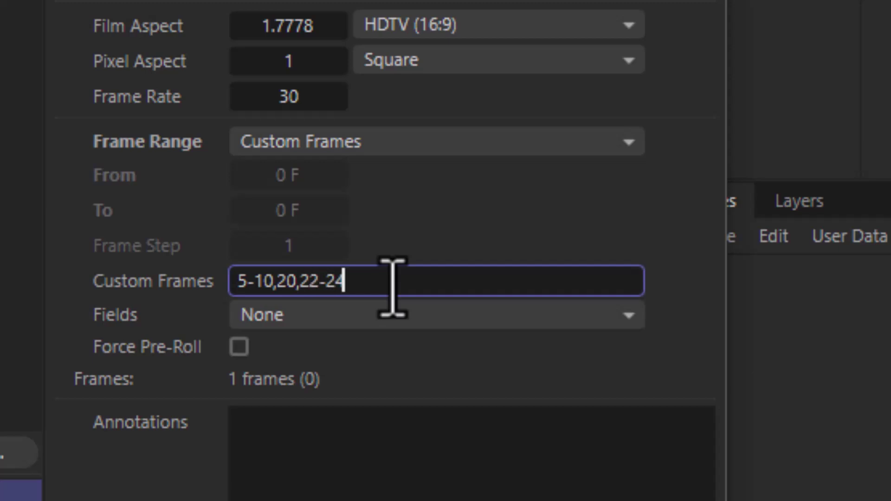
pyautogui.write(',26-30')
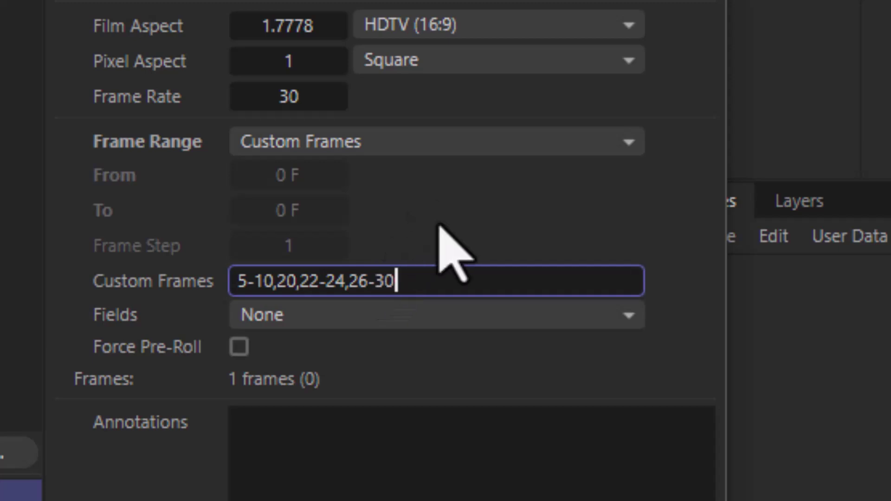
pyautogui.write(':3')
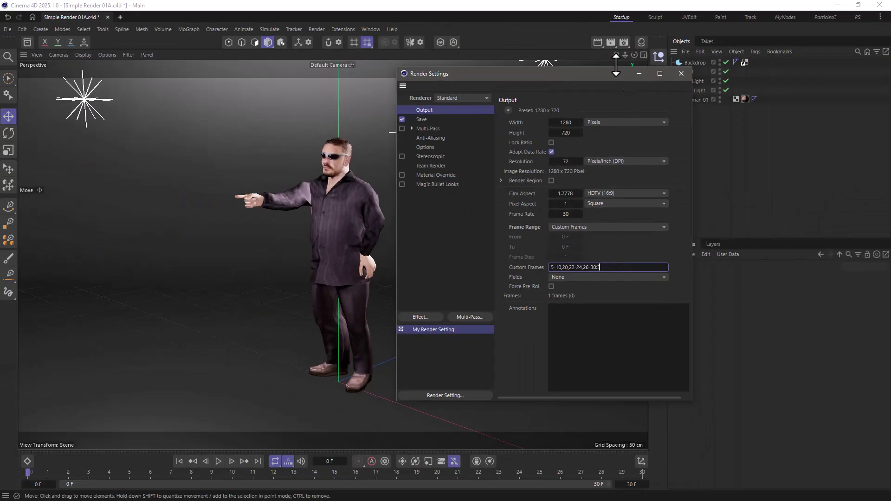
# - Render the custom frame list to the Picture Viewer, then play the animation in the viewport
pyautogui.click(611, 42)
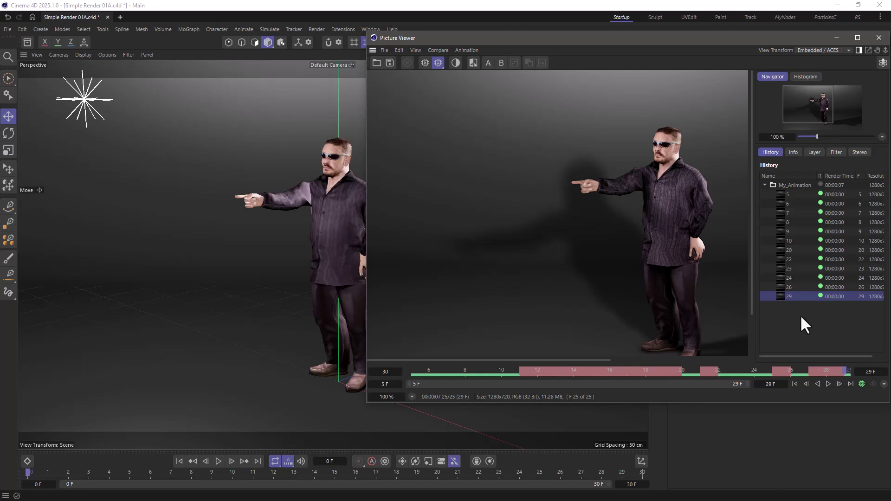
pyautogui.click(219, 460)
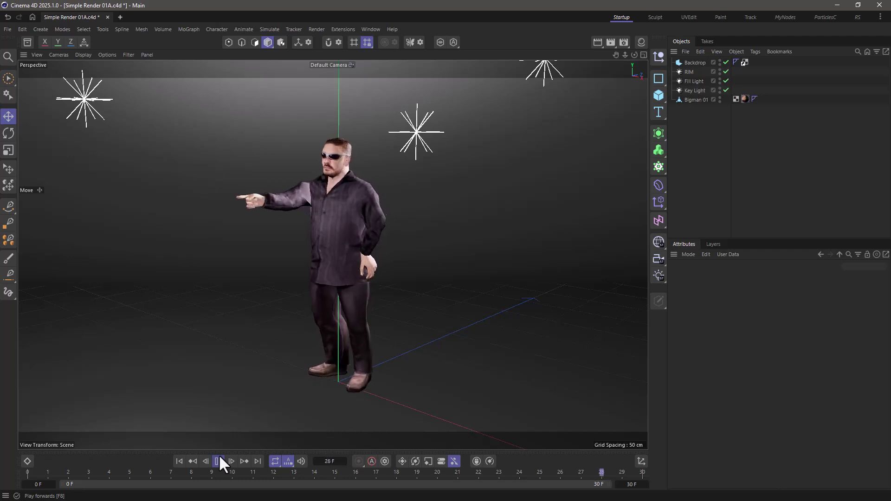
# - Save the scene file with Ctrl+S
pyautogui.hotkey('ctrl', 's')
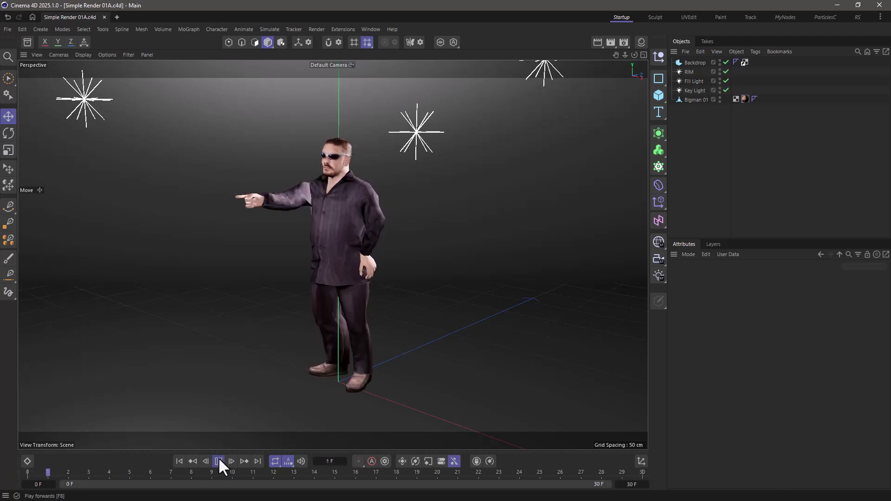